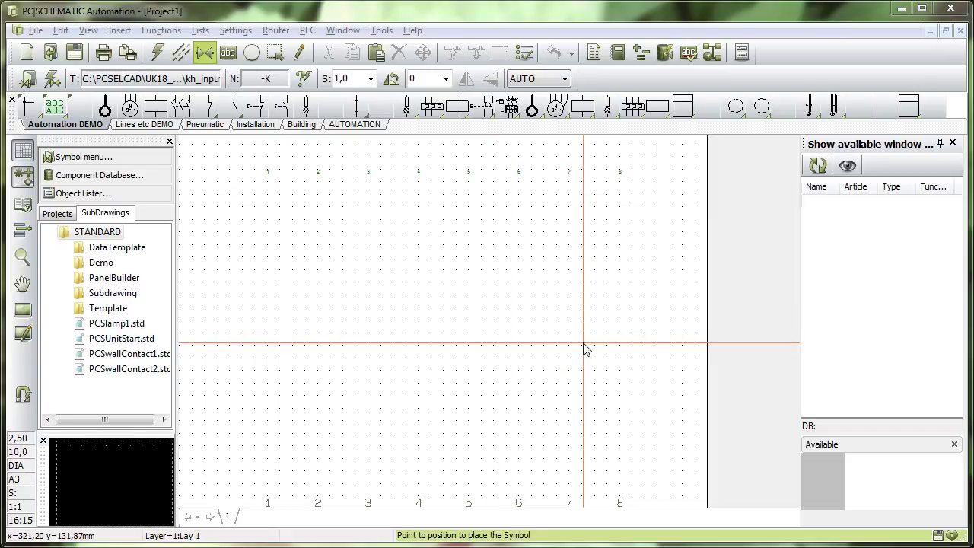
Start a new component from scratch with article number 2 and type t2
click(664, 53)
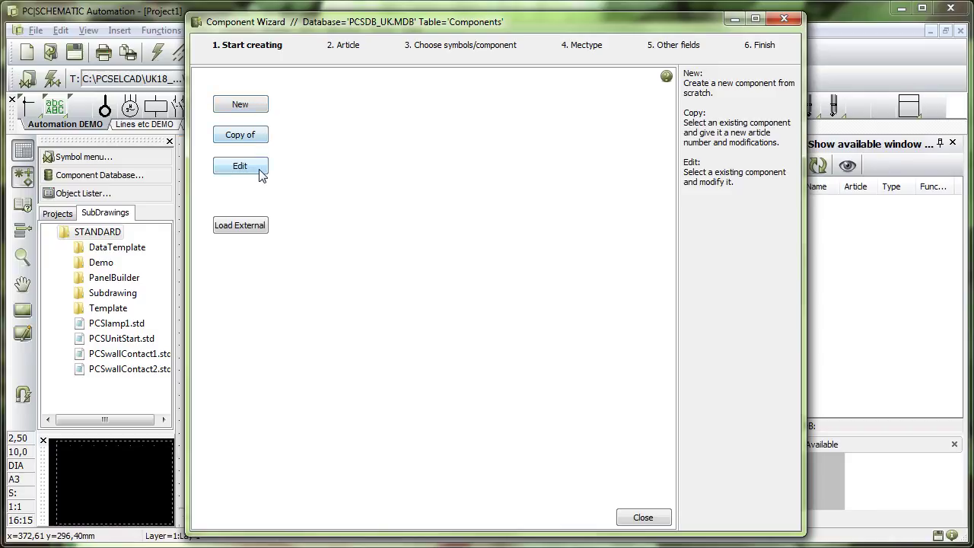
click(248, 109)
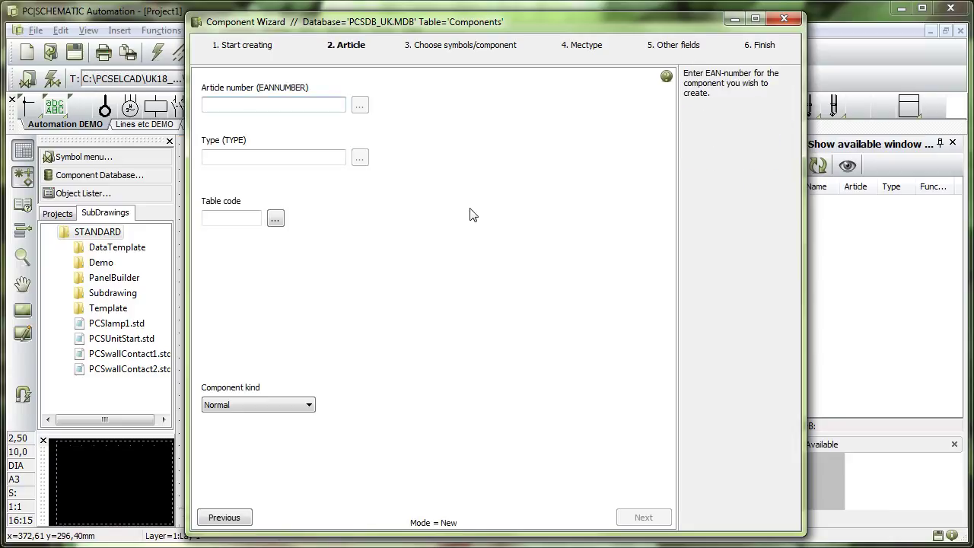
text(2)
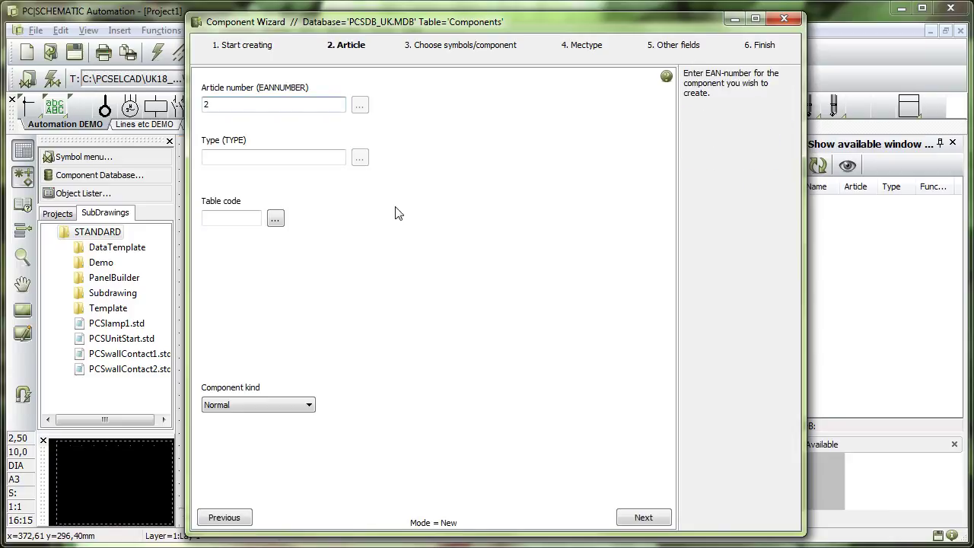
click(315, 154)
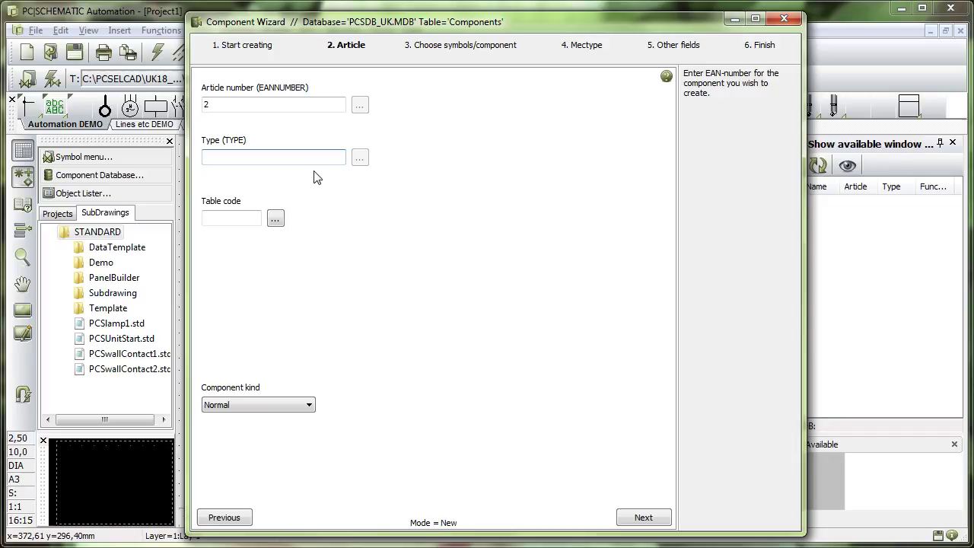
text(t2)
Assign table code 2250 (contactors, thermal relays, electronic motor protection) to the component
click(274, 221)
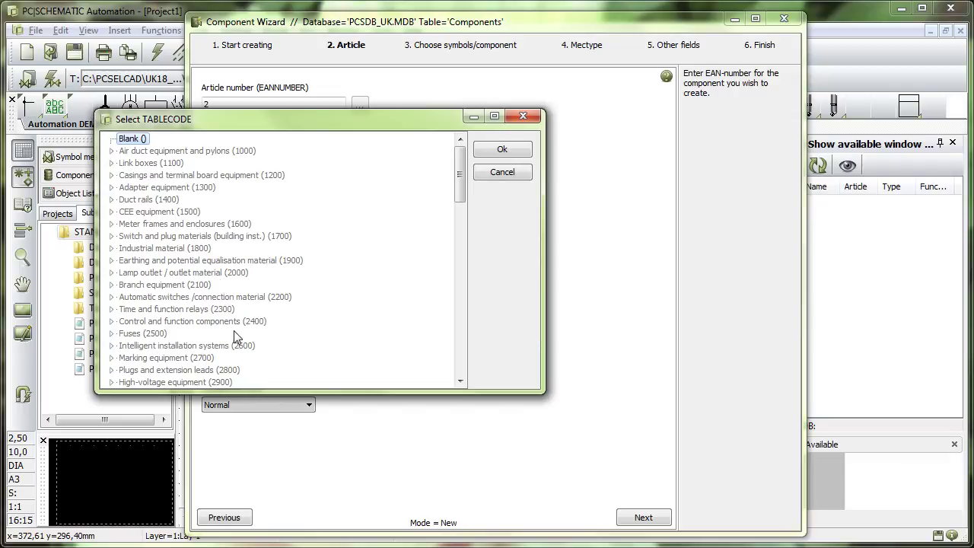
click(245, 299)
click(112, 297)
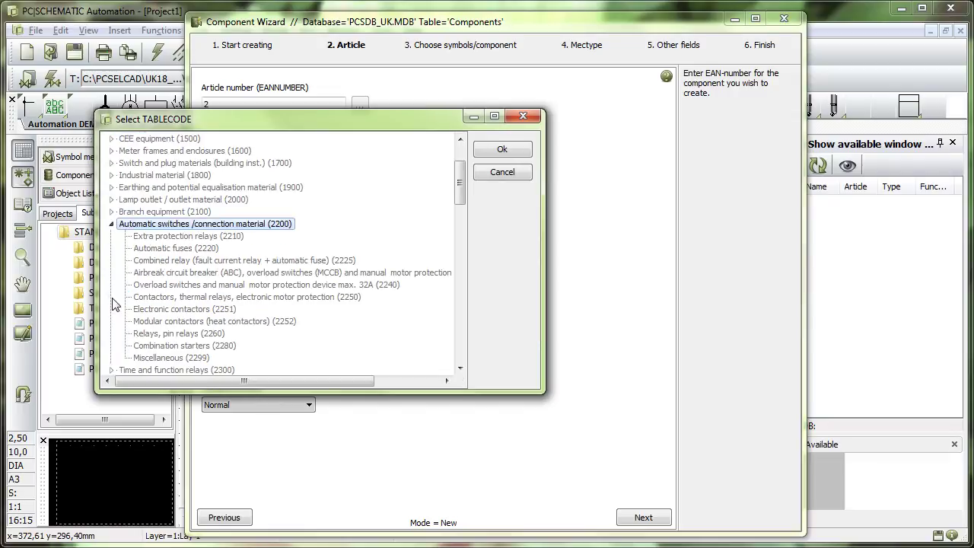
click(292, 298)
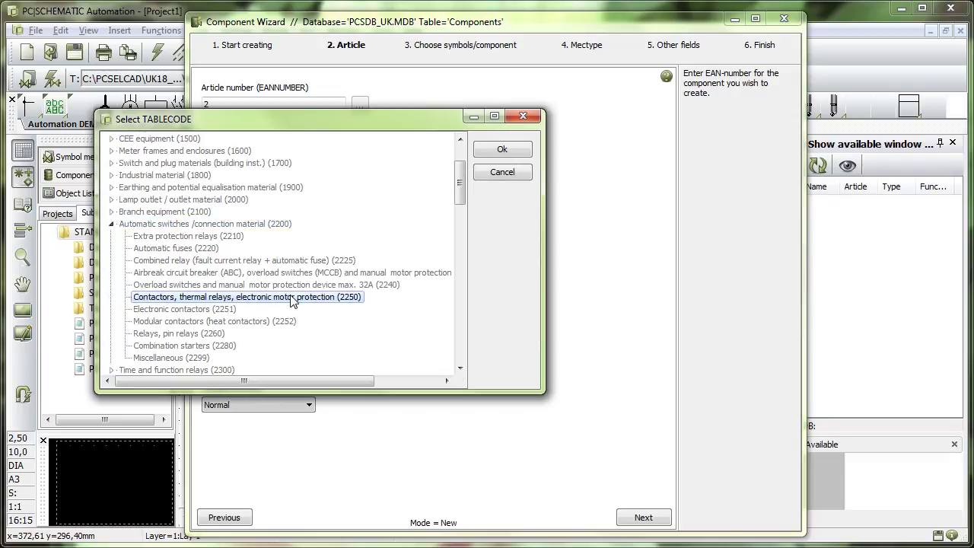
click(503, 150)
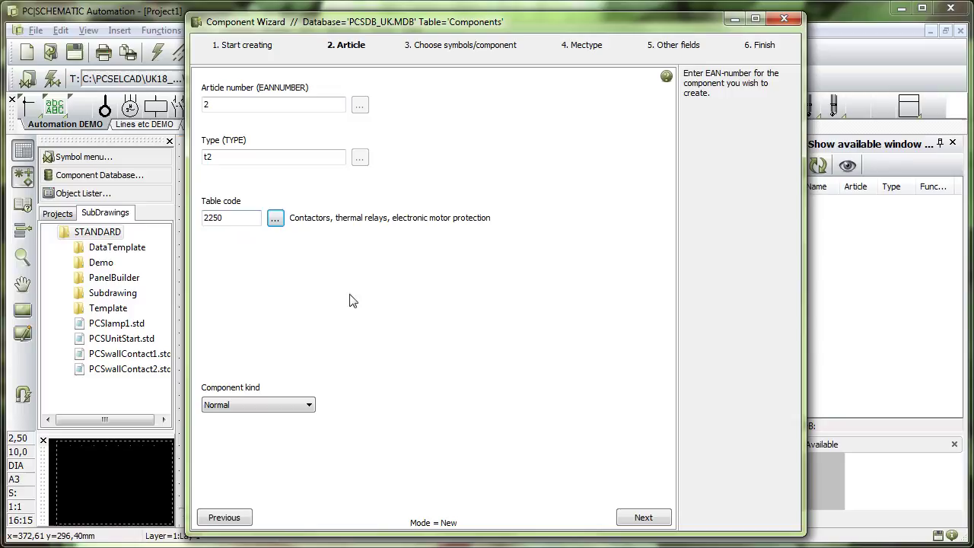
Choose 'Q = Open, close, vary flow of energy' as the component's reference designation
click(646, 520)
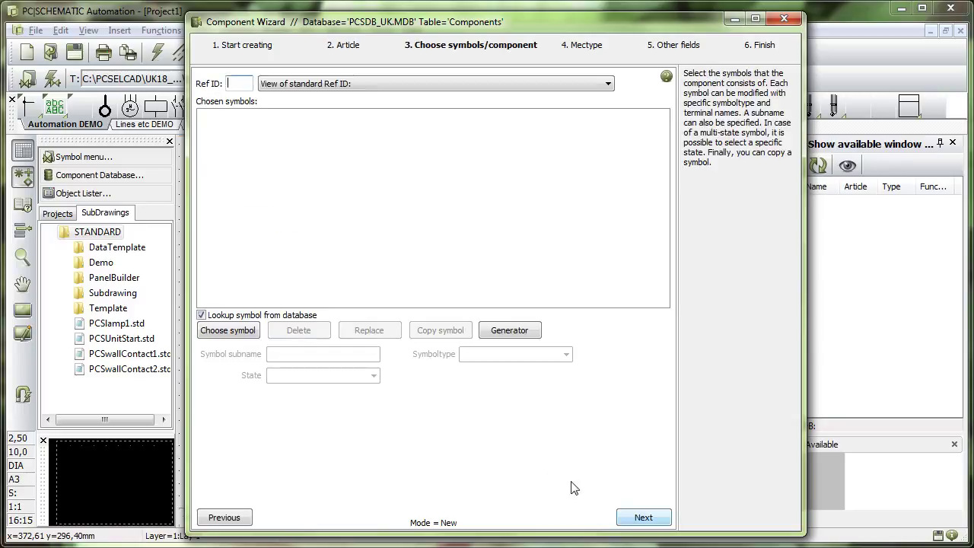
click(362, 80)
click(356, 118)
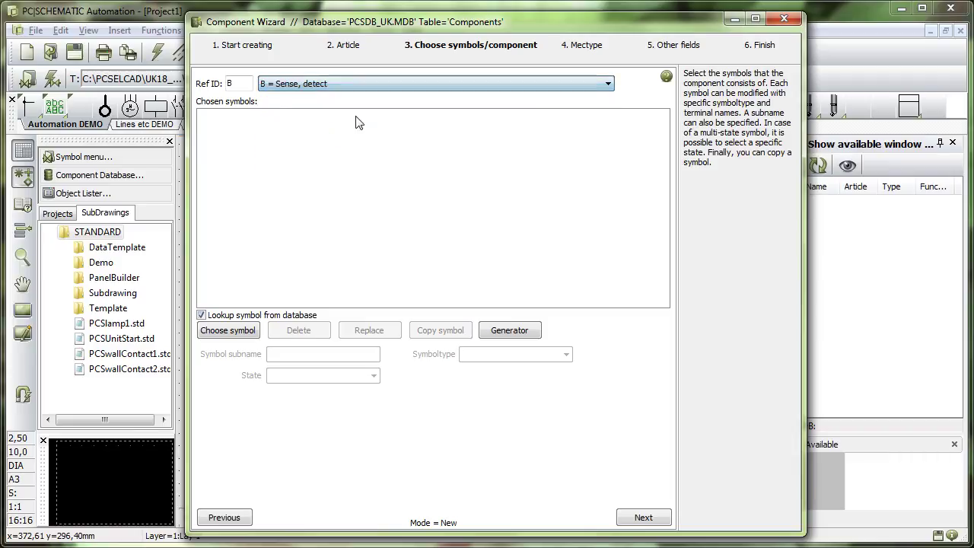
scroll(357, 122, down, 1)
click(358, 90)
scroll(352, 158, down, 1)
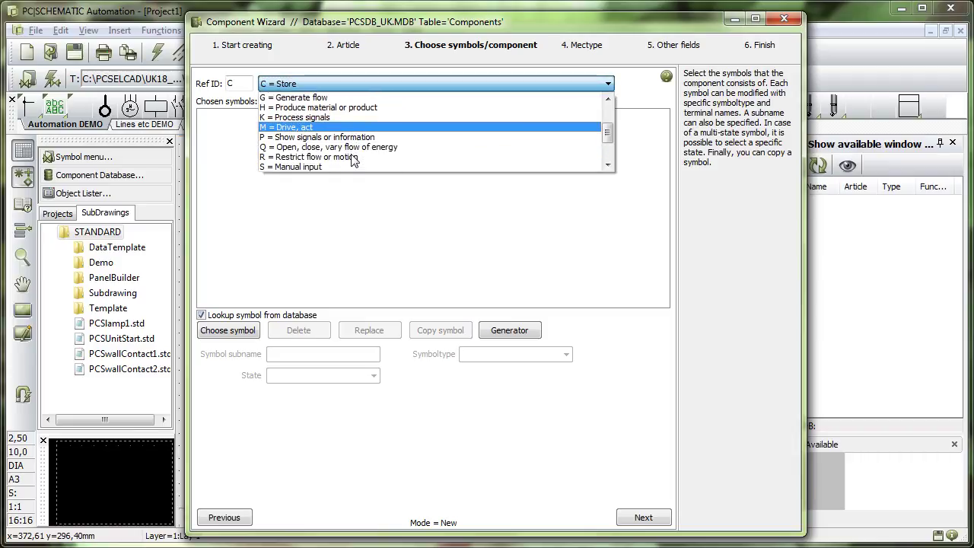
click(349, 147)
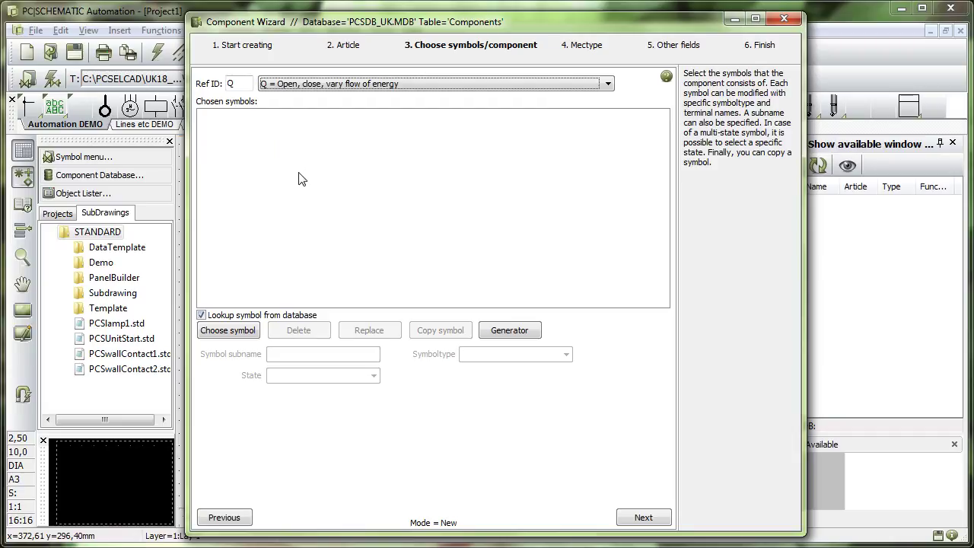
click(236, 335)
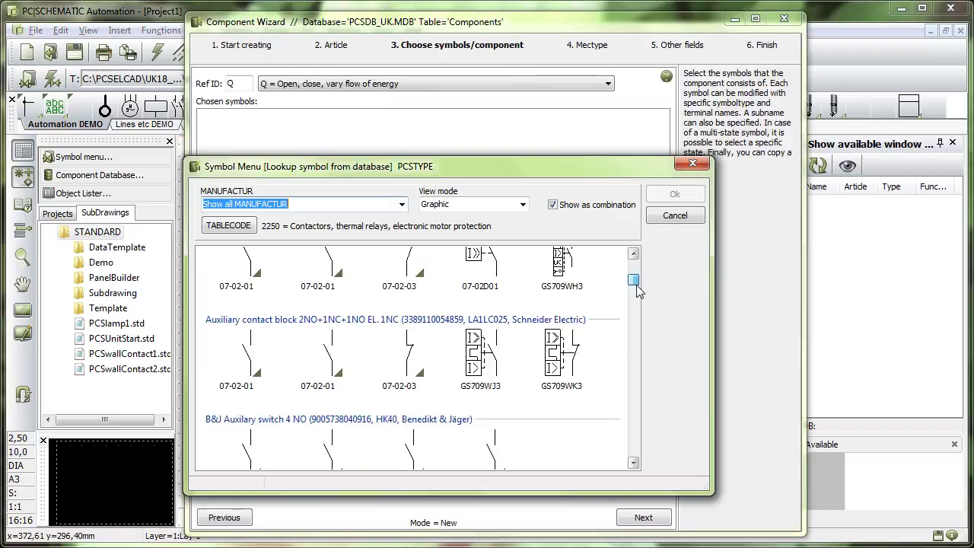
Filter the Symbol Menu to show only manufacturer PCS symbols
drag(636, 284, 636, 295)
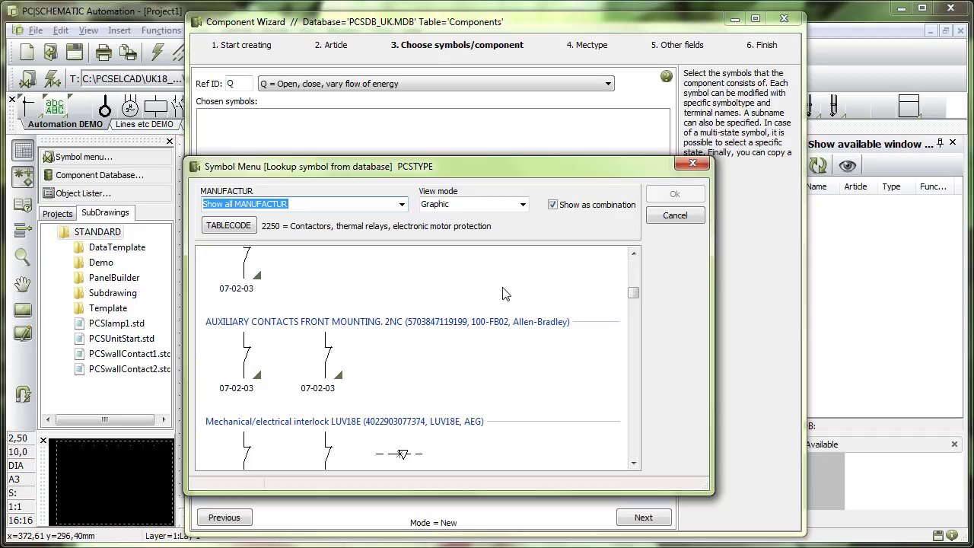
click(401, 205)
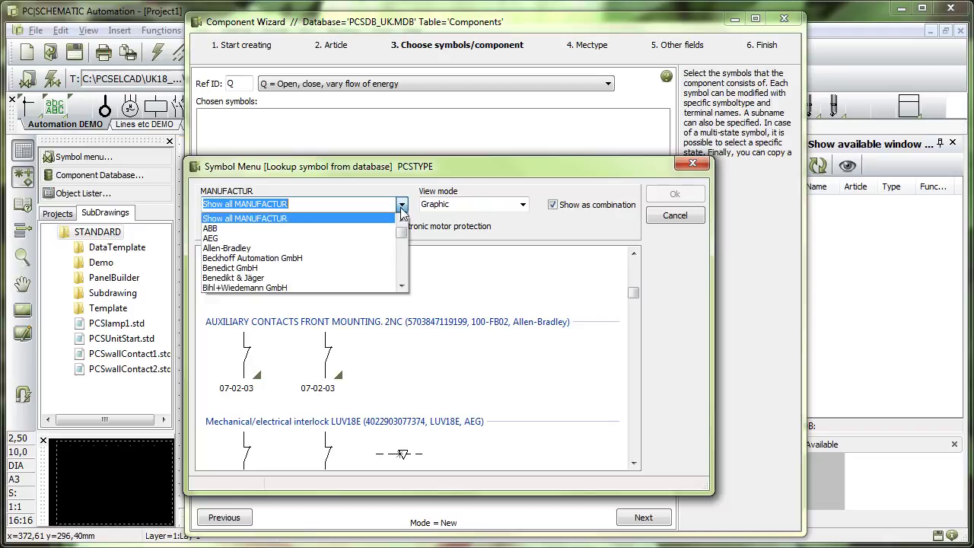
scroll(403, 258, down, 8)
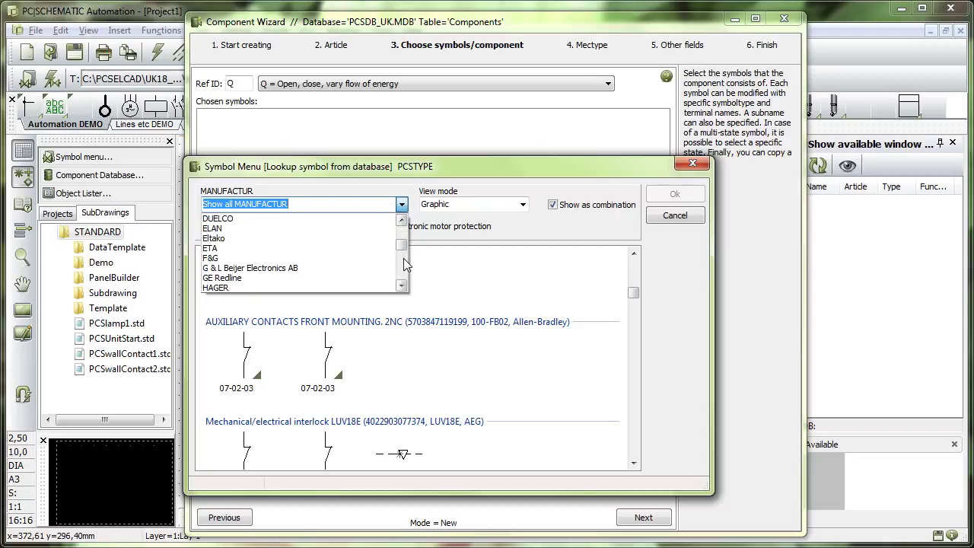
scroll(403, 266, down, 2)
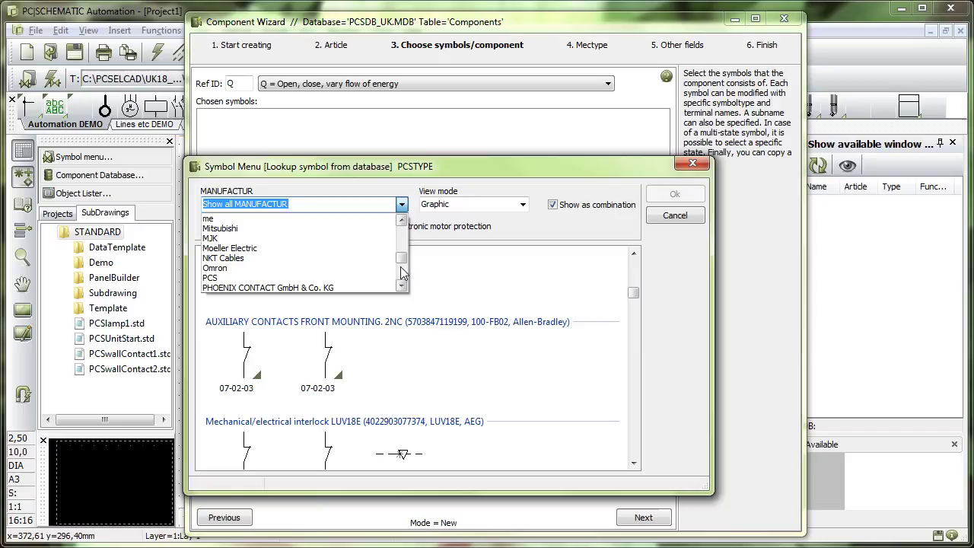
click(301, 278)
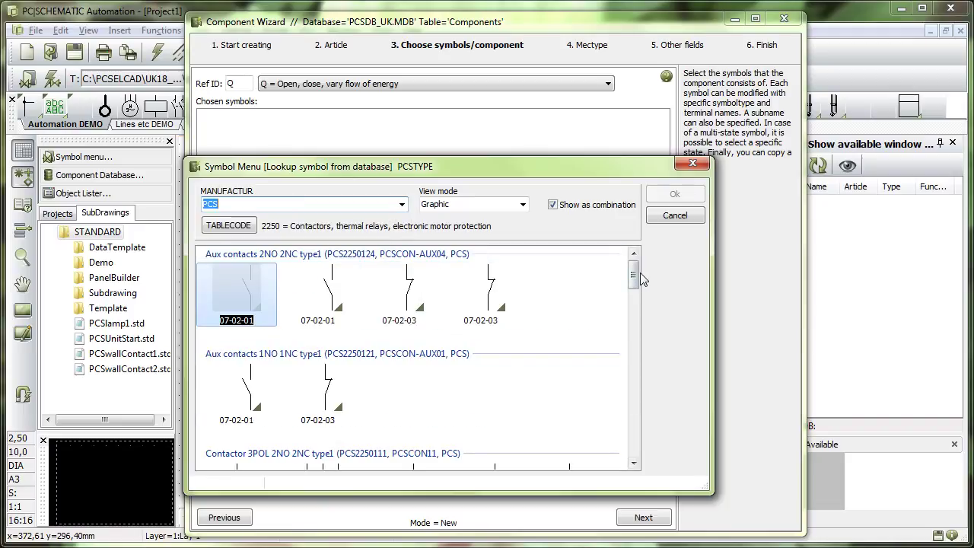
Add the Contactor 3POL 1NO 1NC type5 symbols 07-15-01, H7313-02, 07-02-01 and 07-02-03
drag(634, 274, 636, 324)
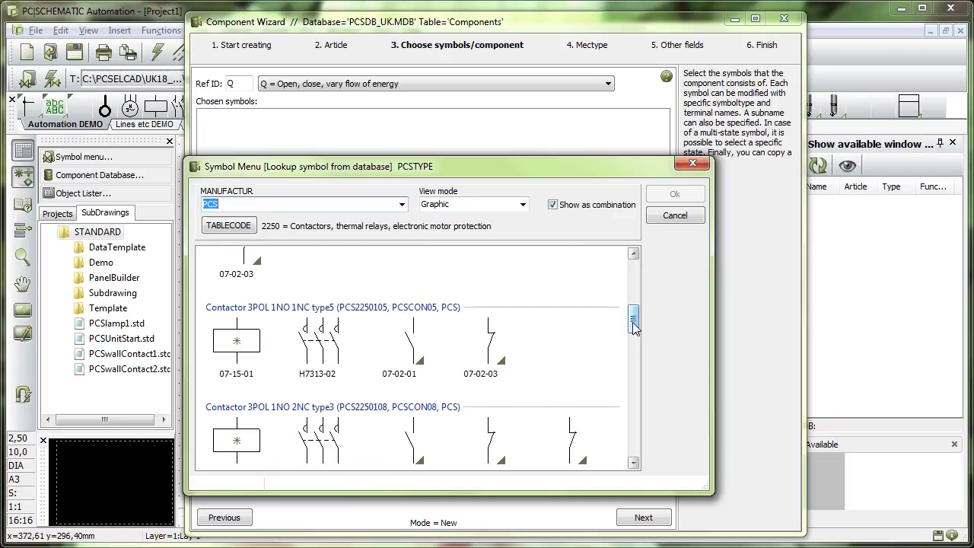
click(460, 356)
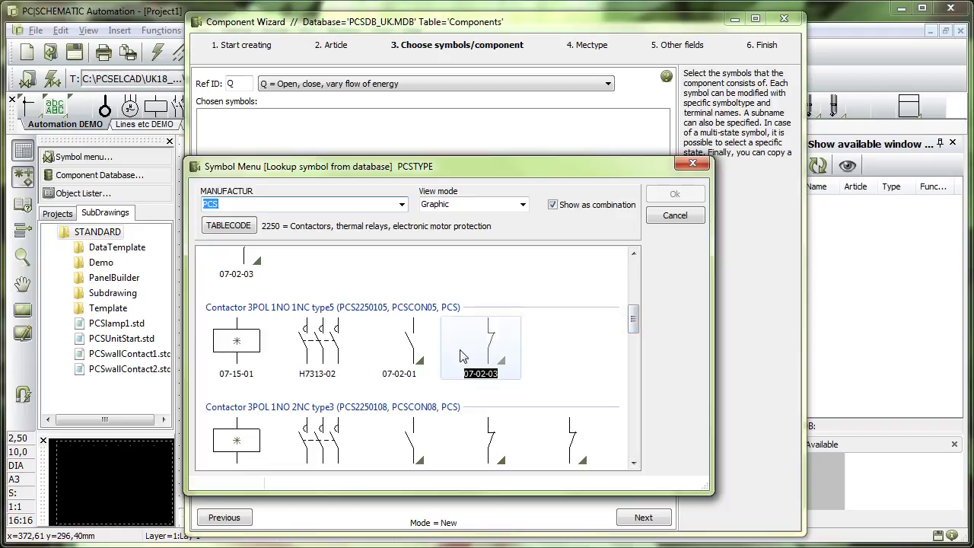
mouse_move(257, 345)
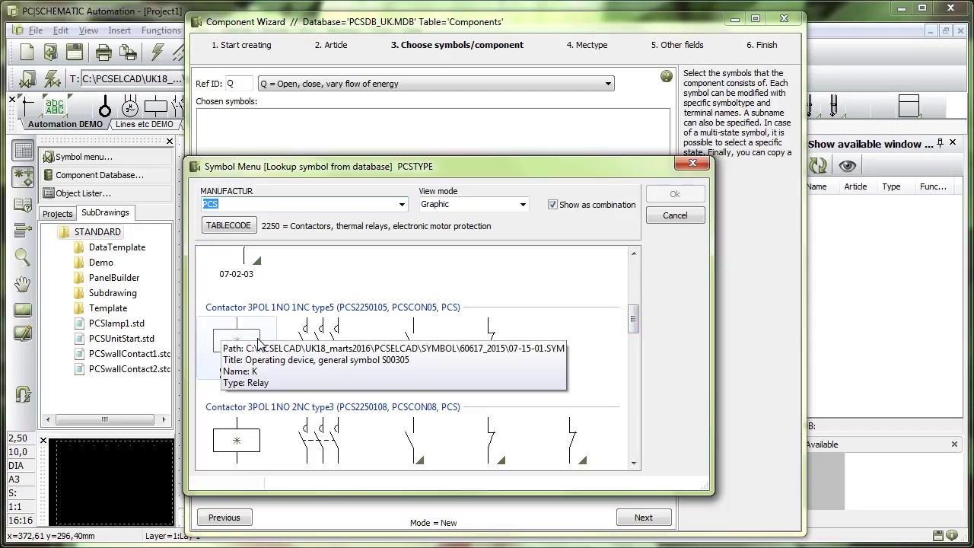
mouse_move(470, 346)
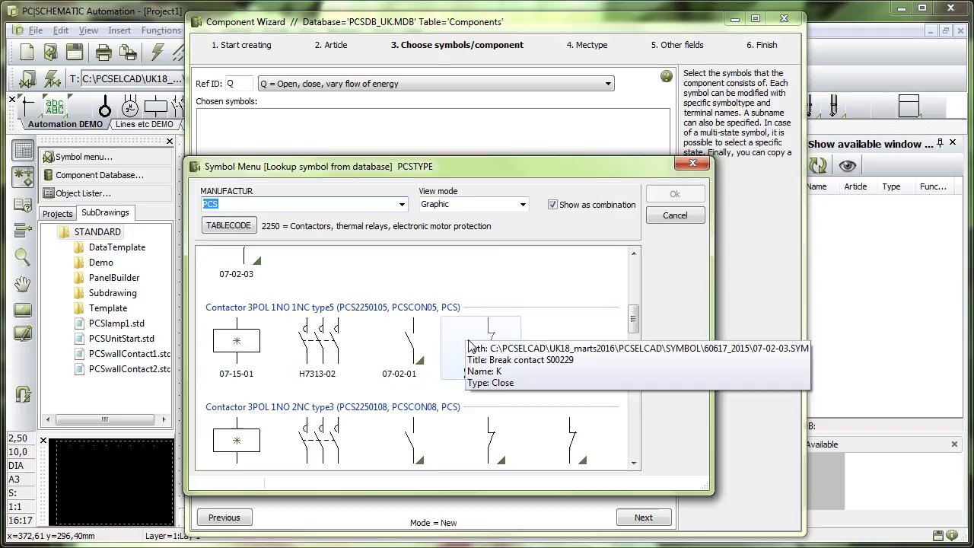
double_click(252, 337)
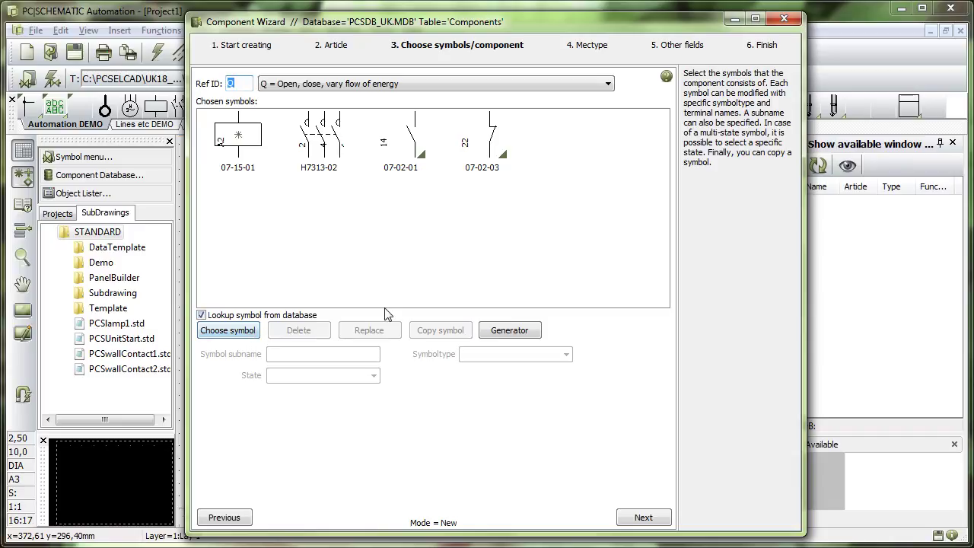
Review connections of the coil (A1/A2), three poles, 13/14 contact and 21/22 contact
click(252, 144)
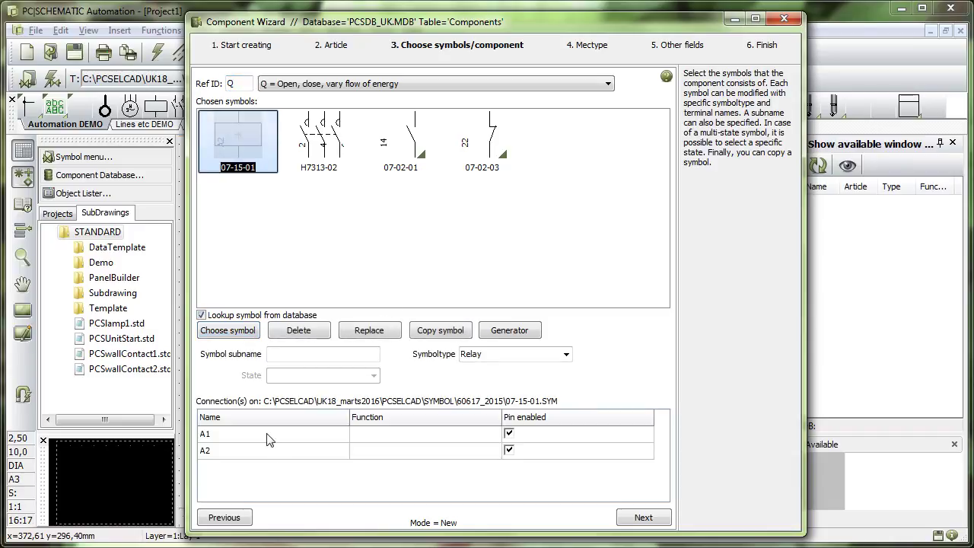
click(302, 136)
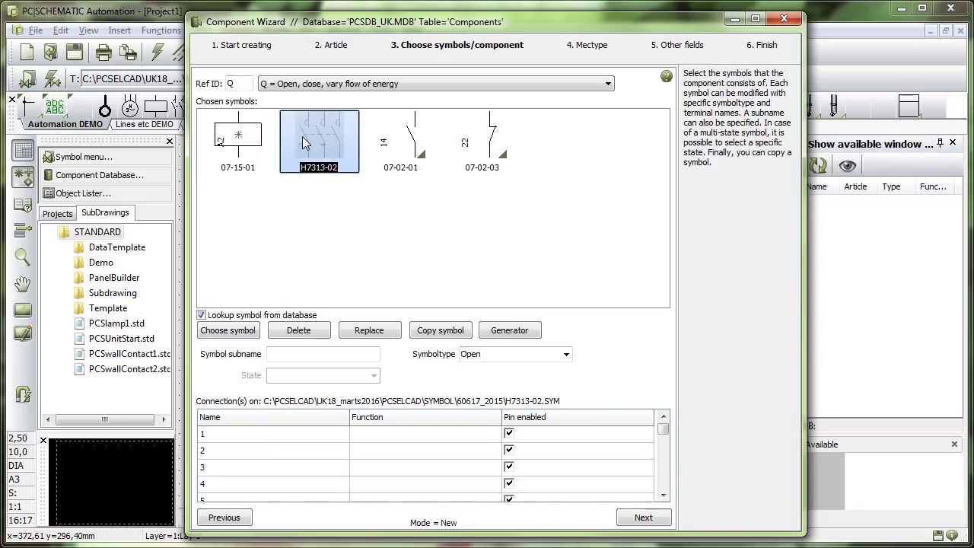
click(406, 131)
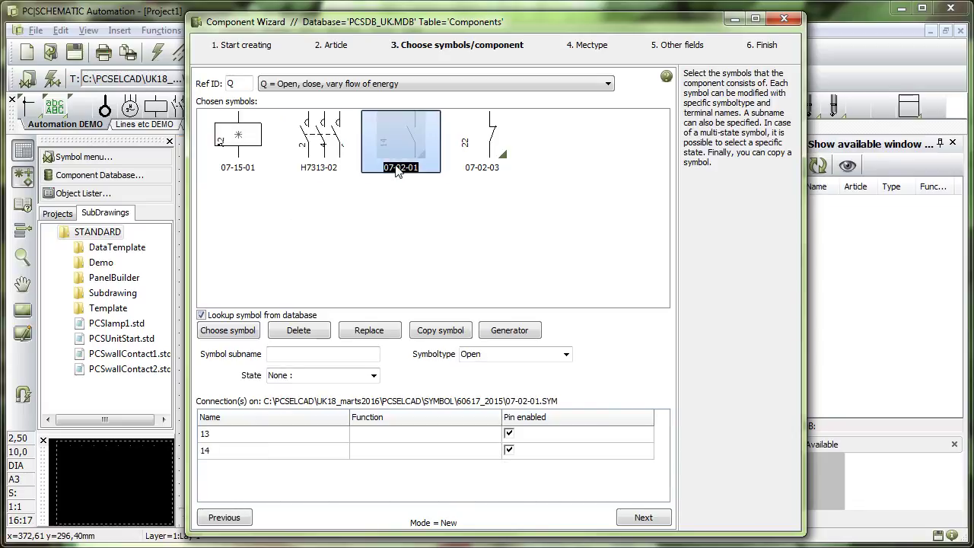
click(483, 137)
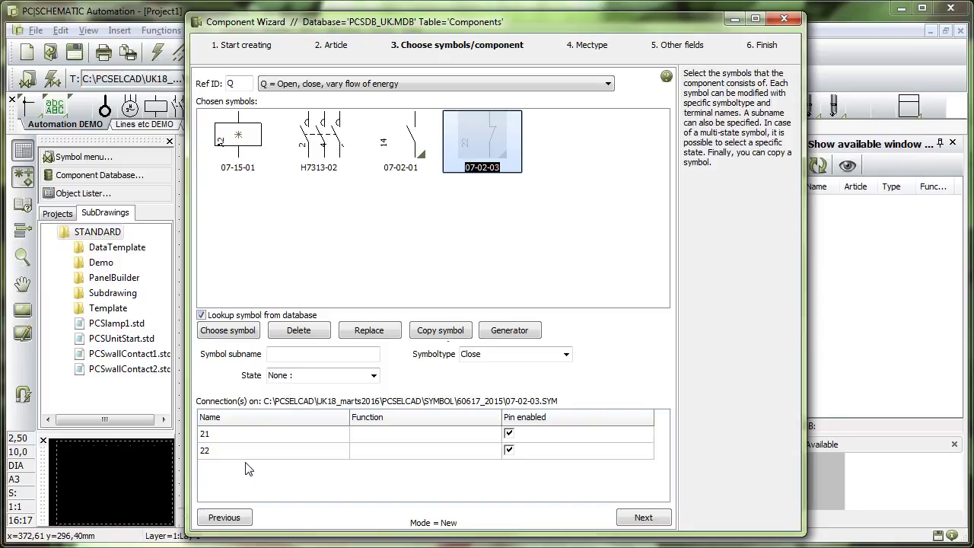
Generate a mechanical symbol with width 40, height 70 and designation letter Q
click(635, 516)
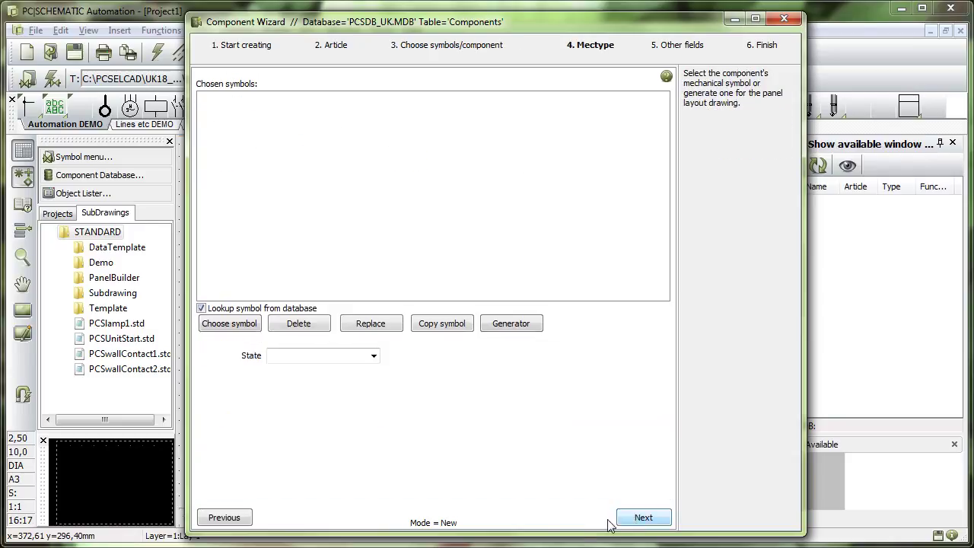
click(511, 324)
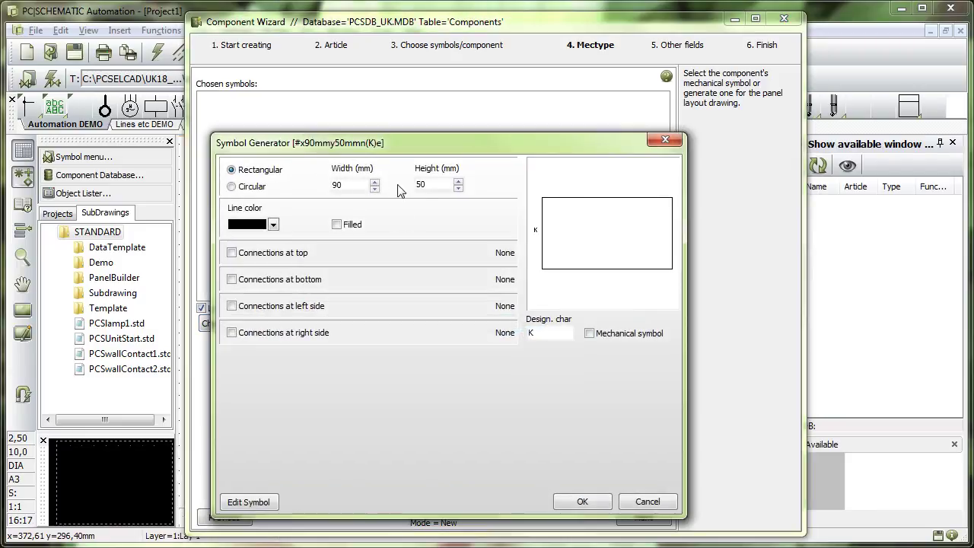
click(598, 332)
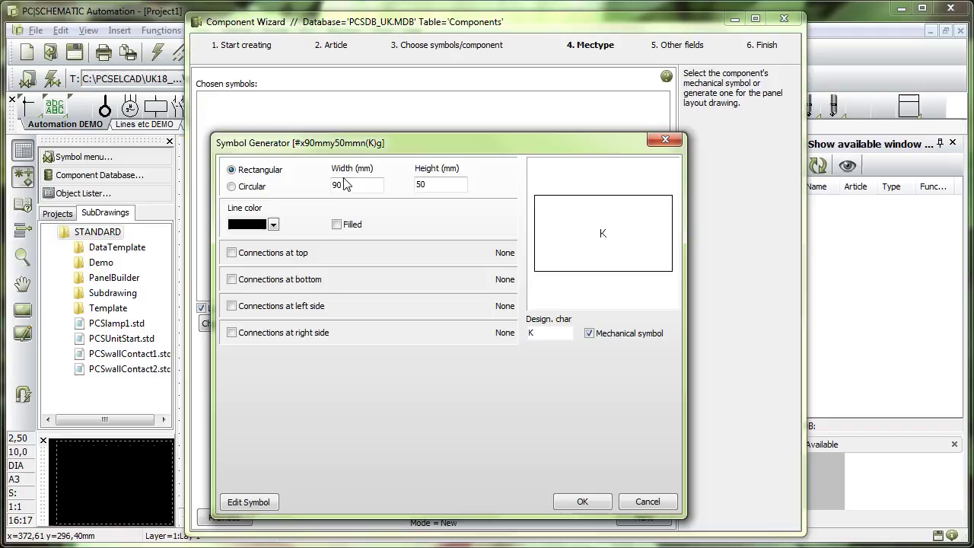
drag(357, 182, 327, 181)
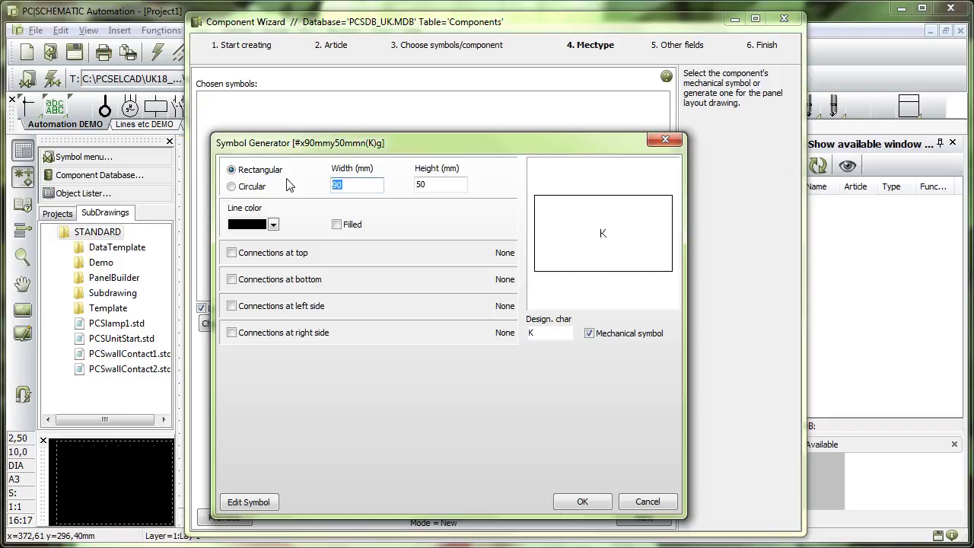
text(40)
drag(438, 188, 405, 190)
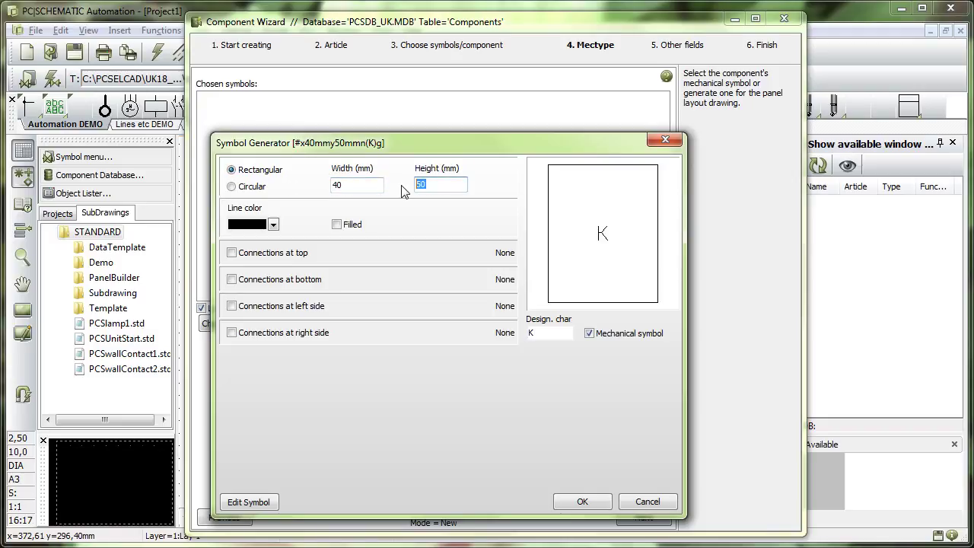
text(7)
double_click(550, 334)
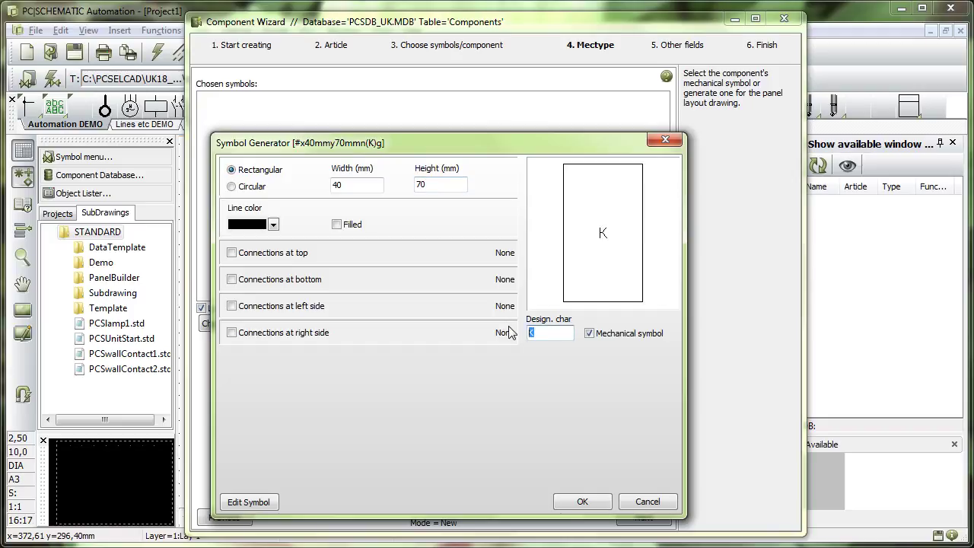
text(Q)
click(582, 502)
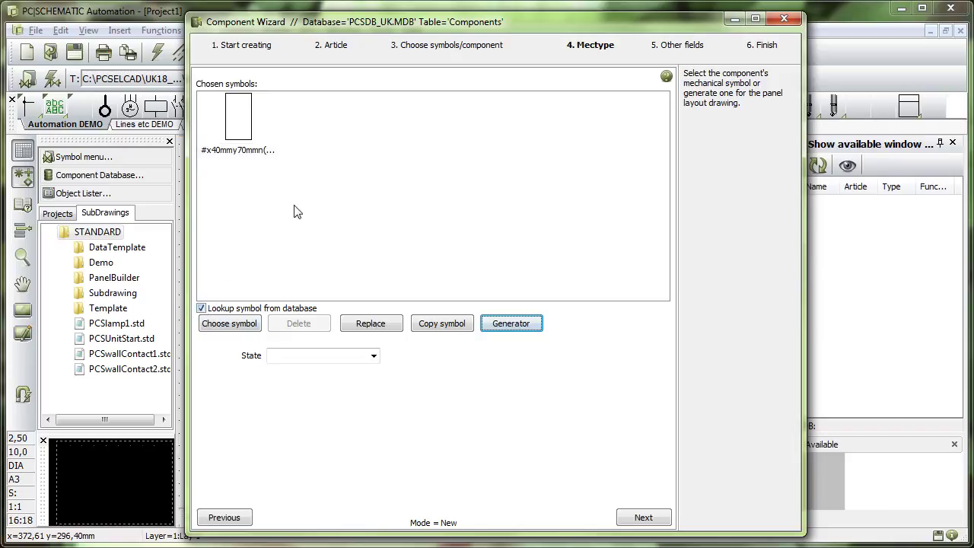
Skip the single-line symbol and extra fields, finish the component and close the wizard
click(643, 518)
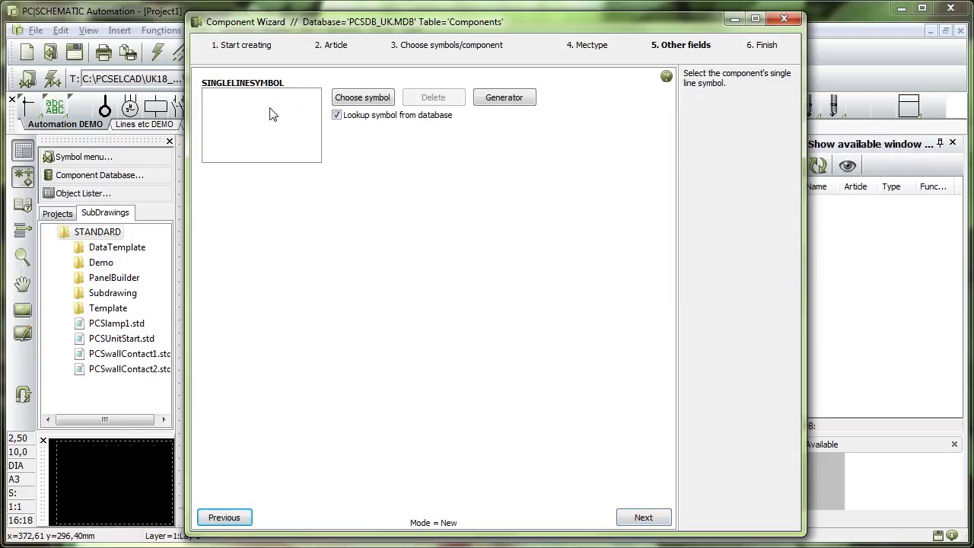
click(643, 518)
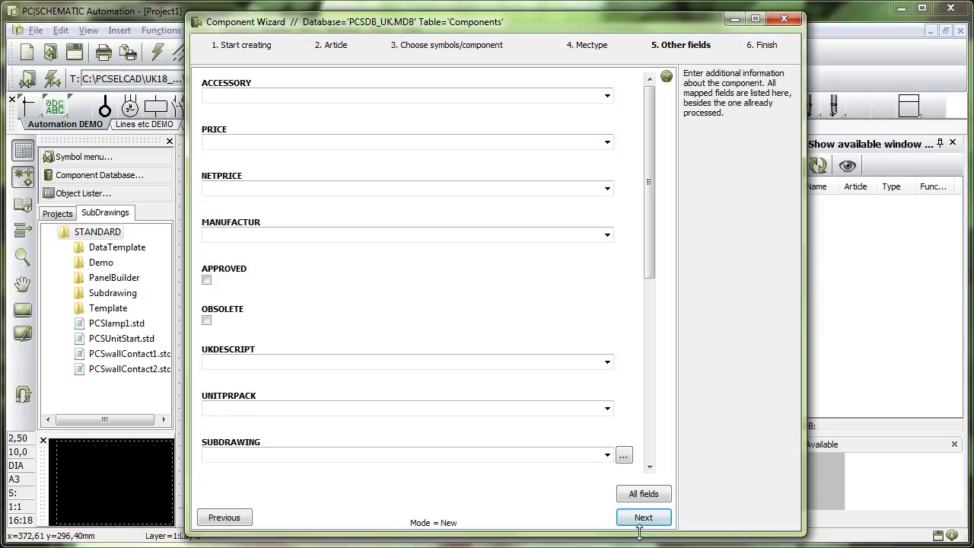
click(644, 518)
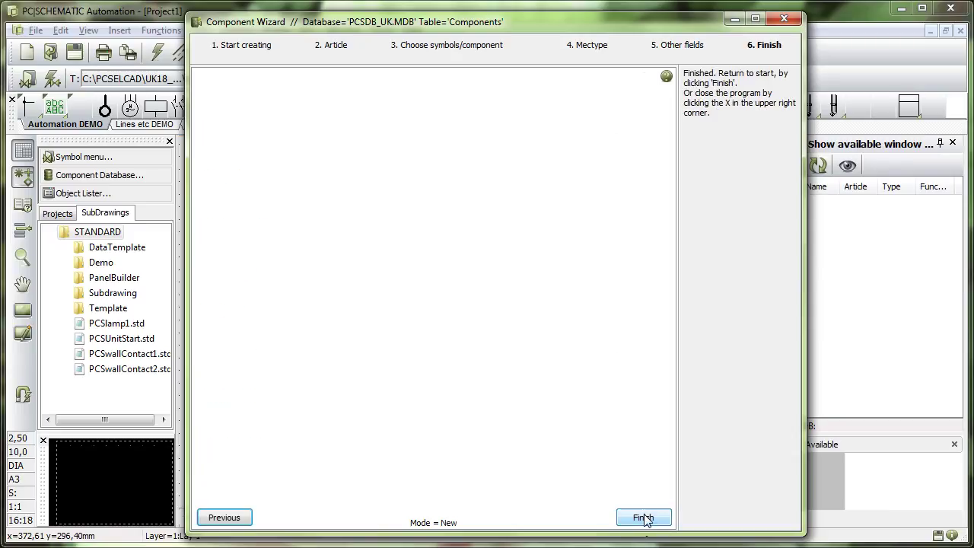
click(644, 519)
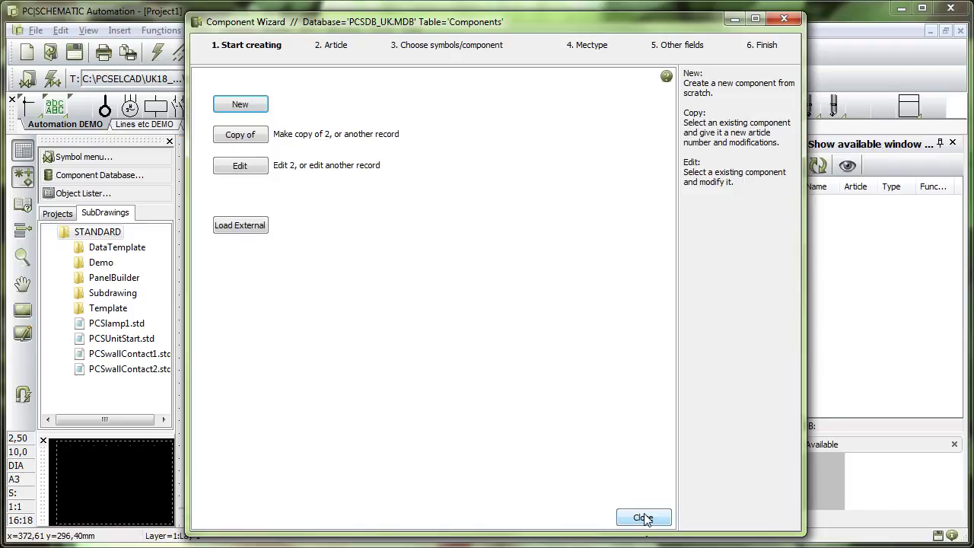
click(644, 518)
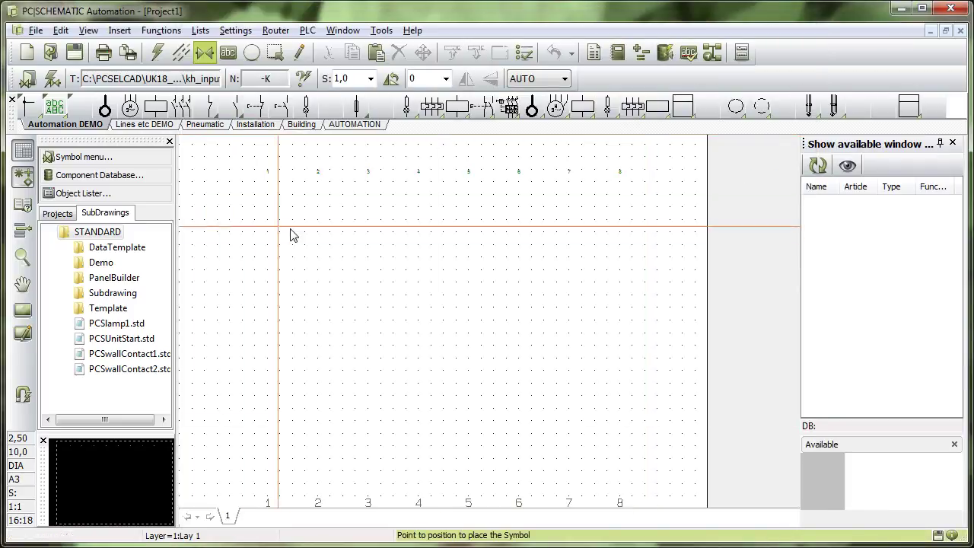
Place article 2's coil on the page and name the component -Q1
click(117, 177)
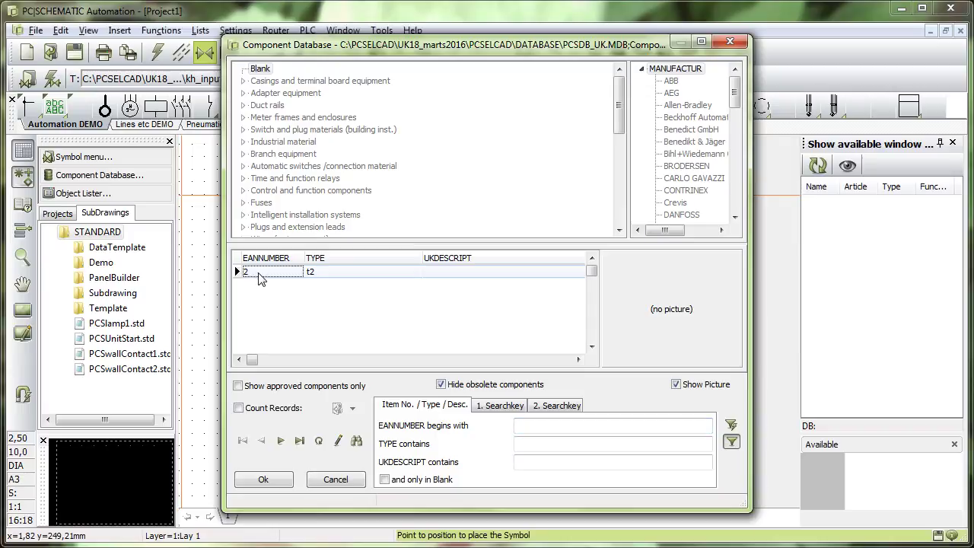
double_click(259, 274)
click(293, 339)
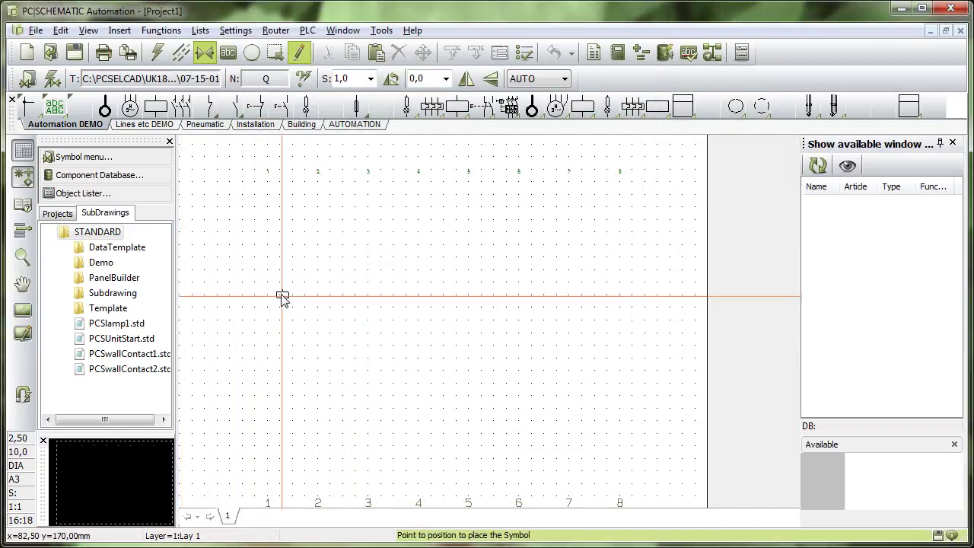
click(282, 297)
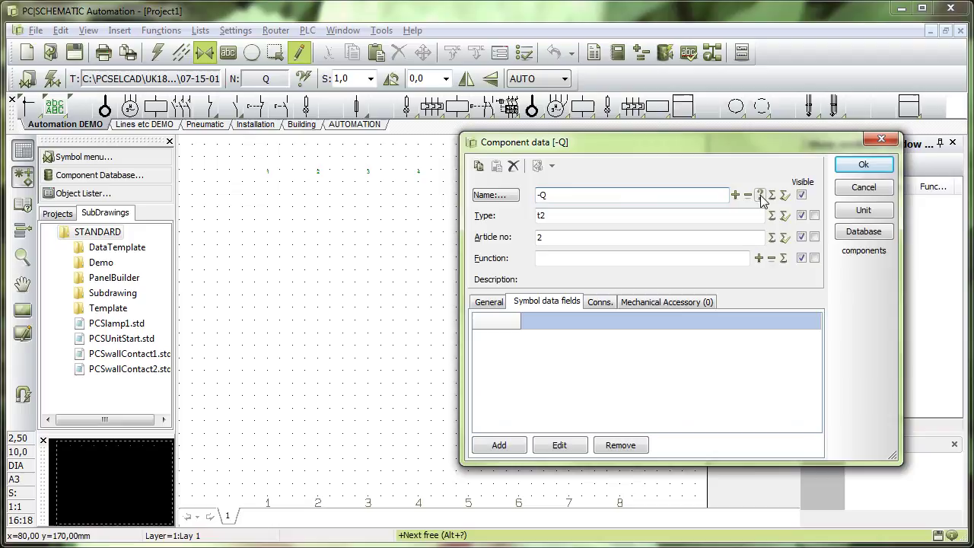
click(771, 196)
click(863, 165)
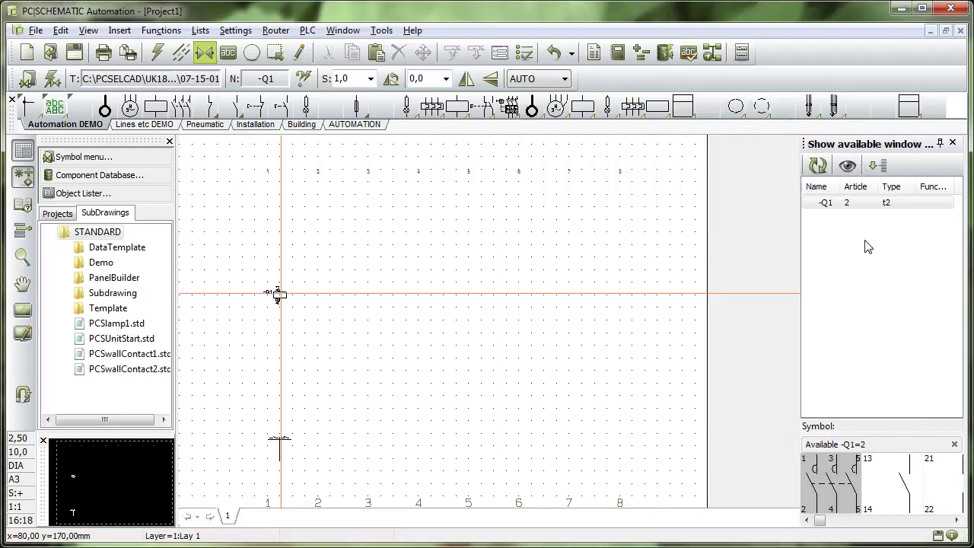
Place the three main poles and the 13/14 contact to the right of the coil
click(356, 301)
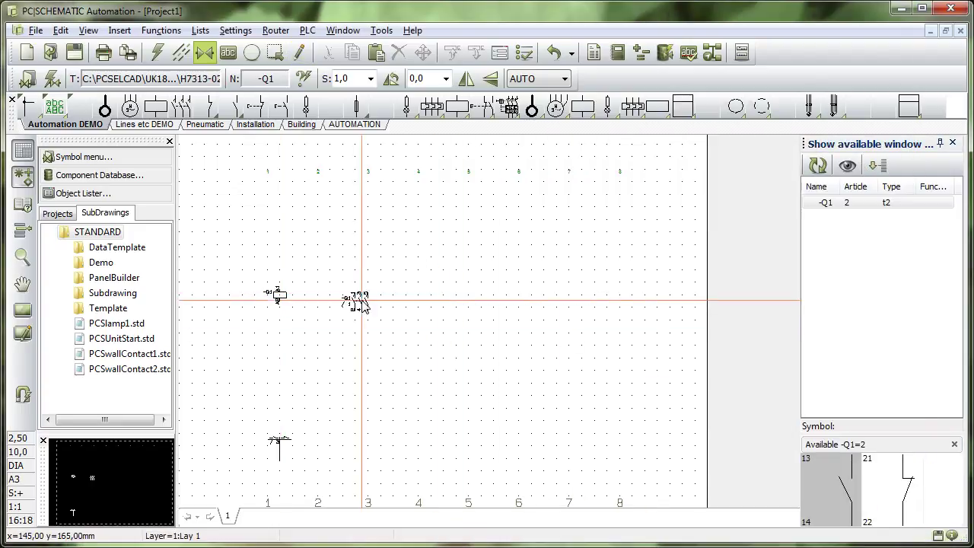
click(825, 487)
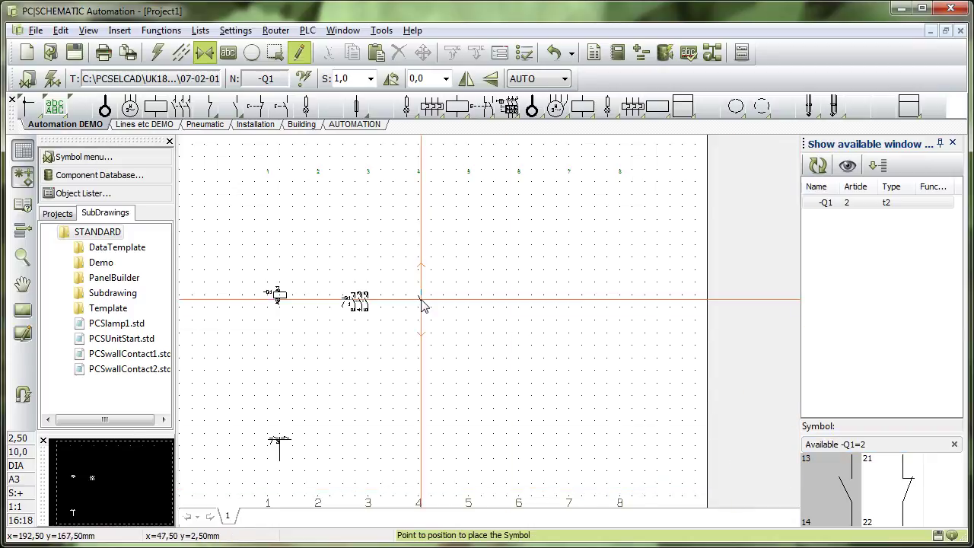
click(418, 300)
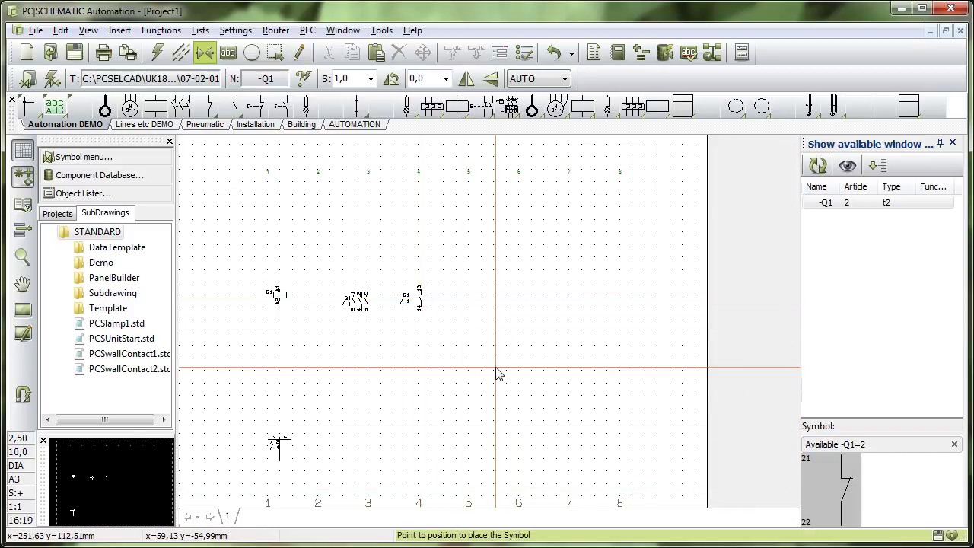